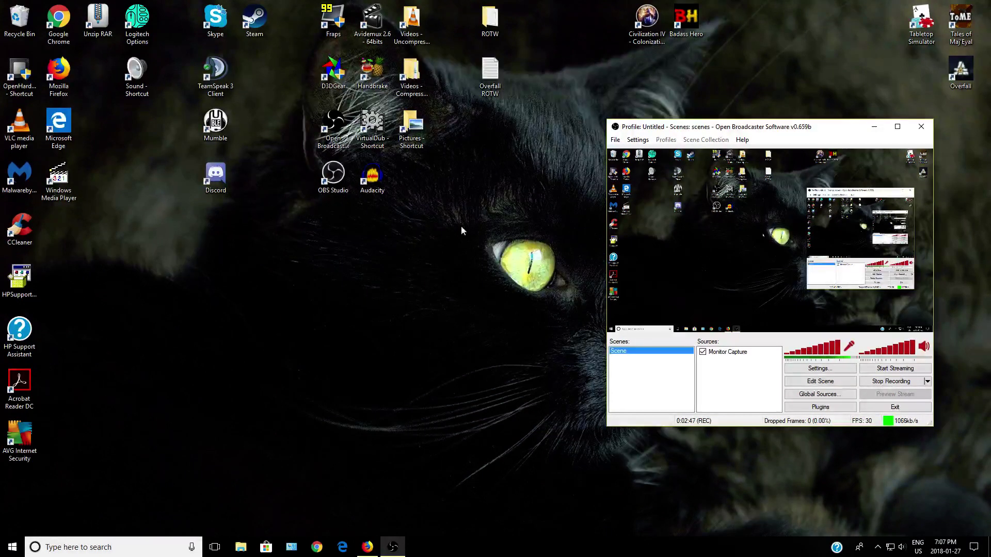
Step: Check the scheduled videos, then show the '9 of 9 uploaded' list with Overfall Ep 32
click(646, 23)
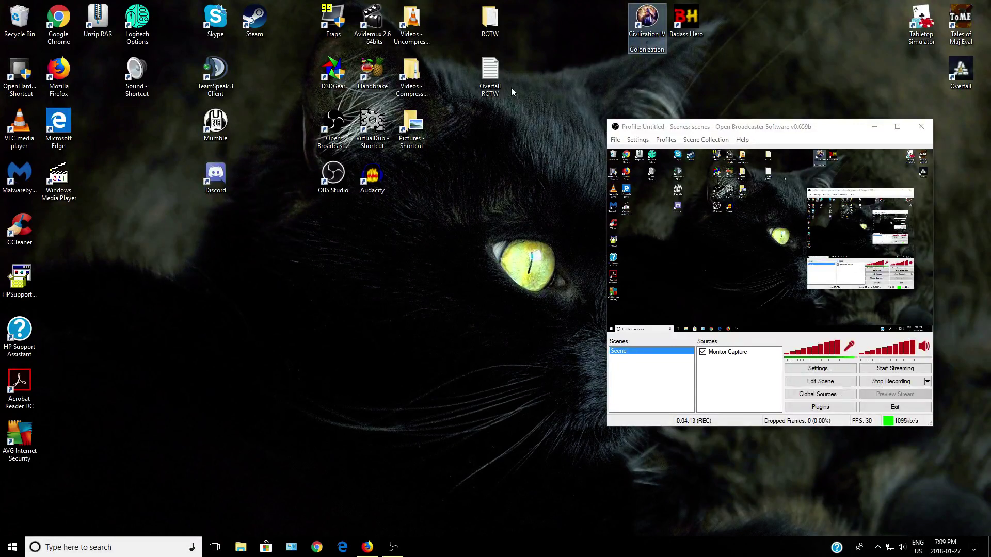
click(366, 547)
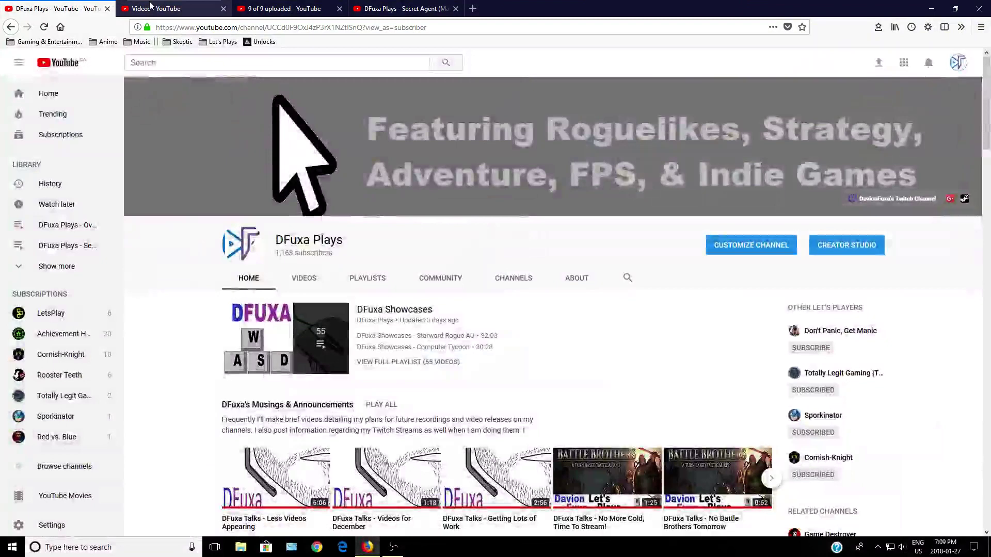
click(151, 8)
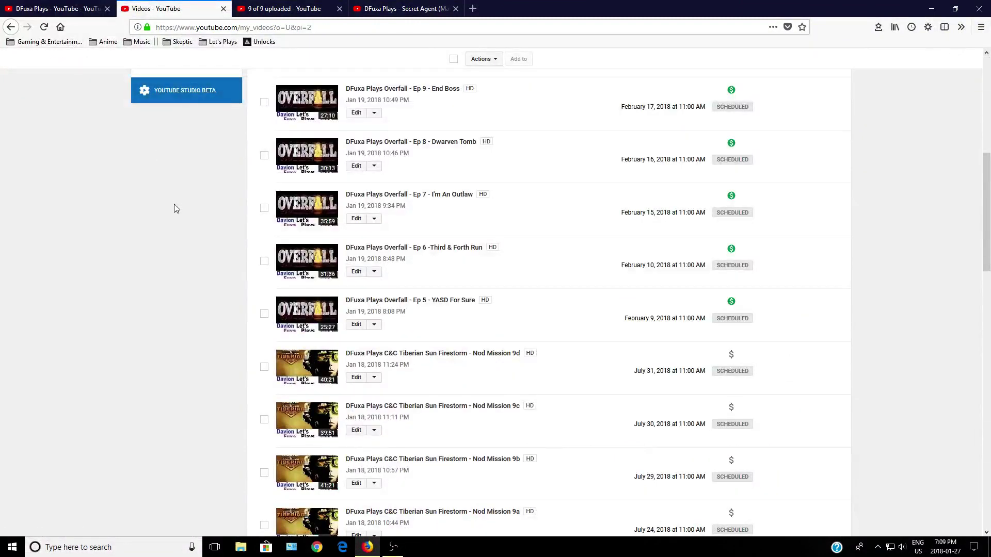
scroll(175, 207, down, 3)
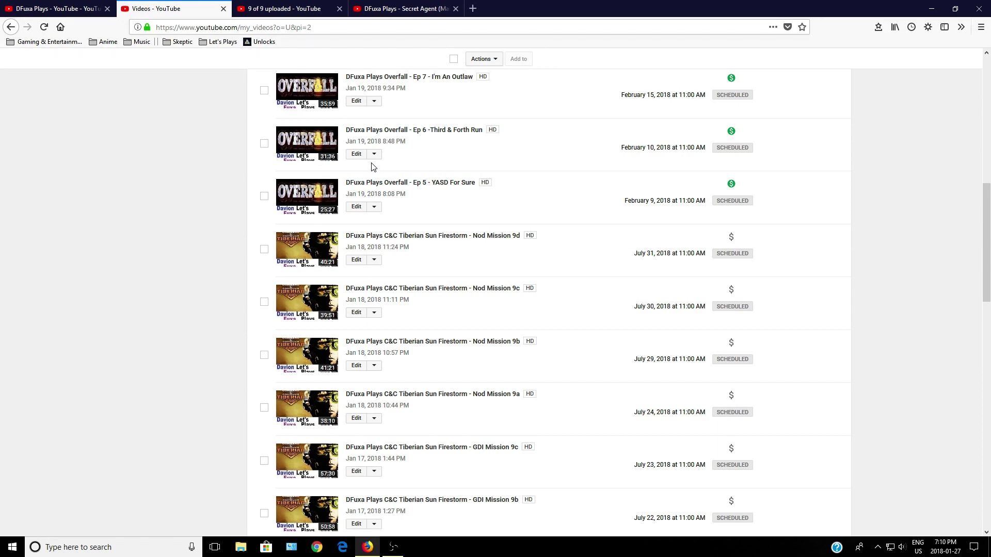
click(295, 9)
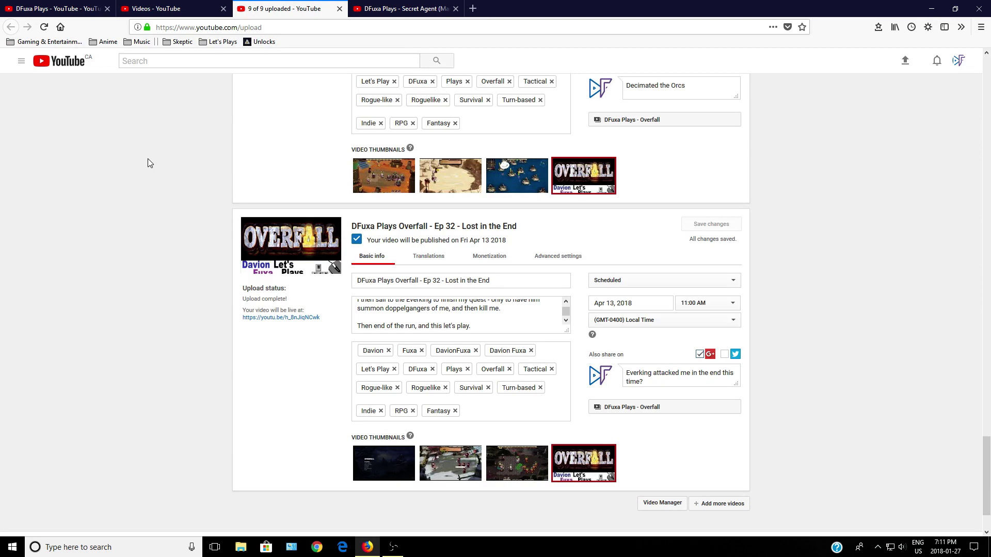
Step: Review the 10-video DFuxa Plays - Secret Agent (Man) playlist and start a blank tab
click(391, 8)
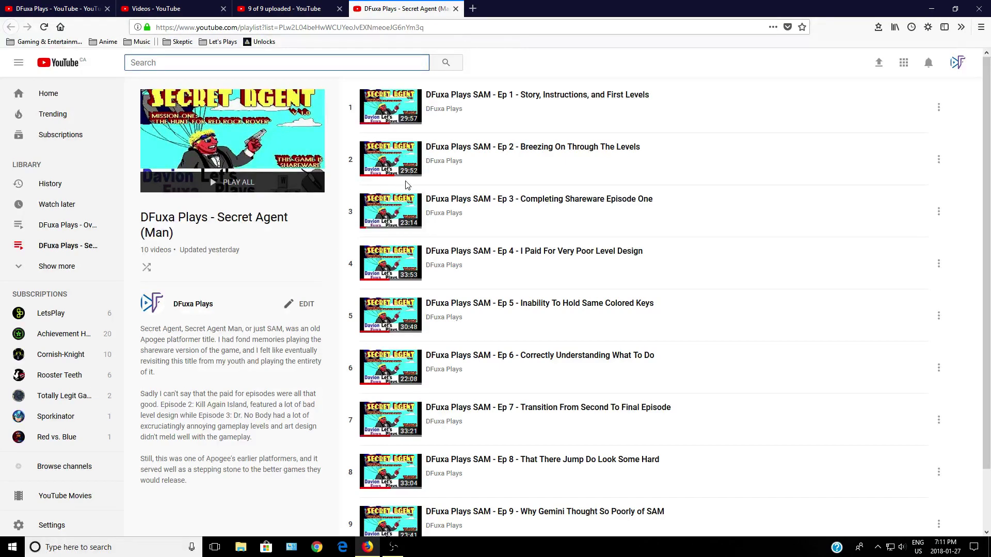
key(ctrl+shift+Tab)
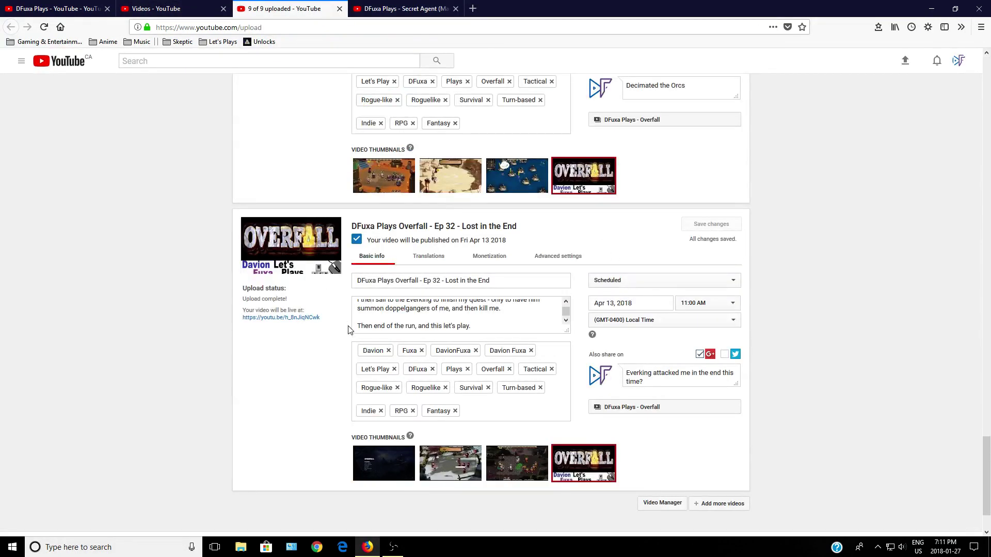
click(438, 7)
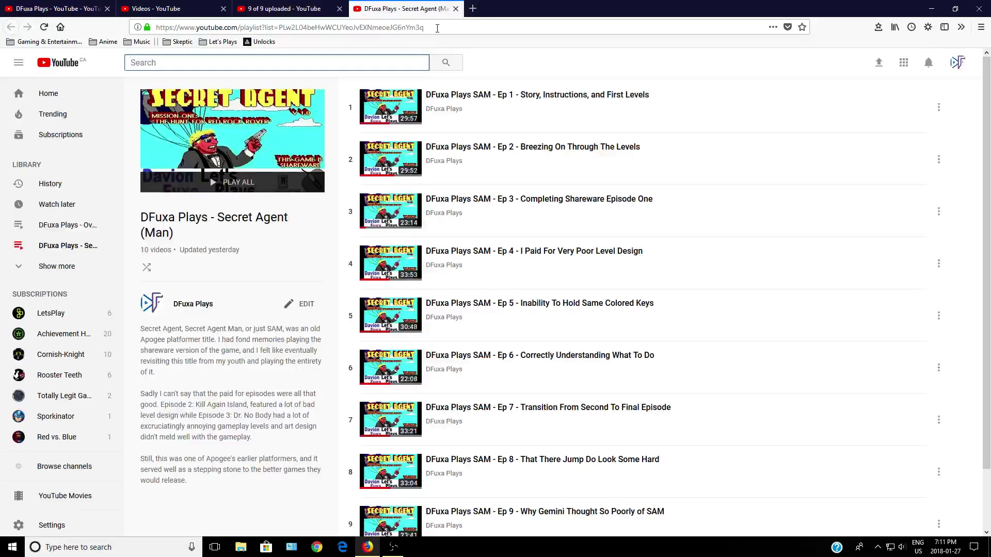
click(473, 9)
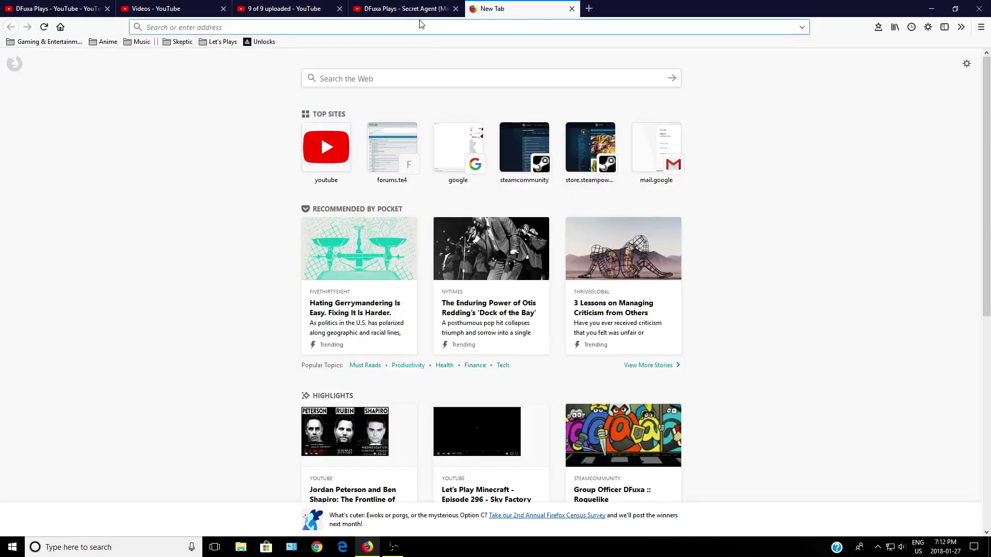
text(The Fall part)
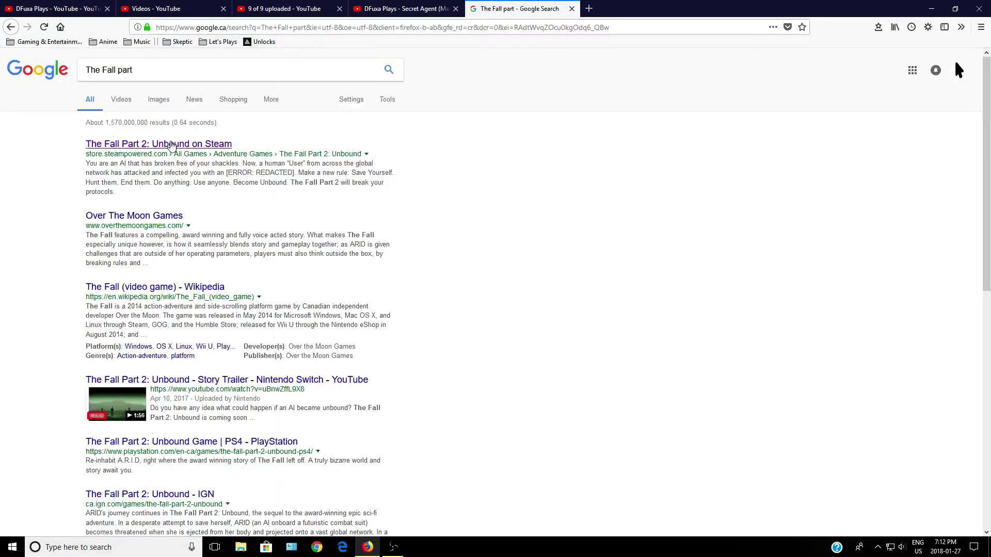
Step: Open 'The Fall Part 2: Unbound on Steam' from the Google results
click(171, 146)
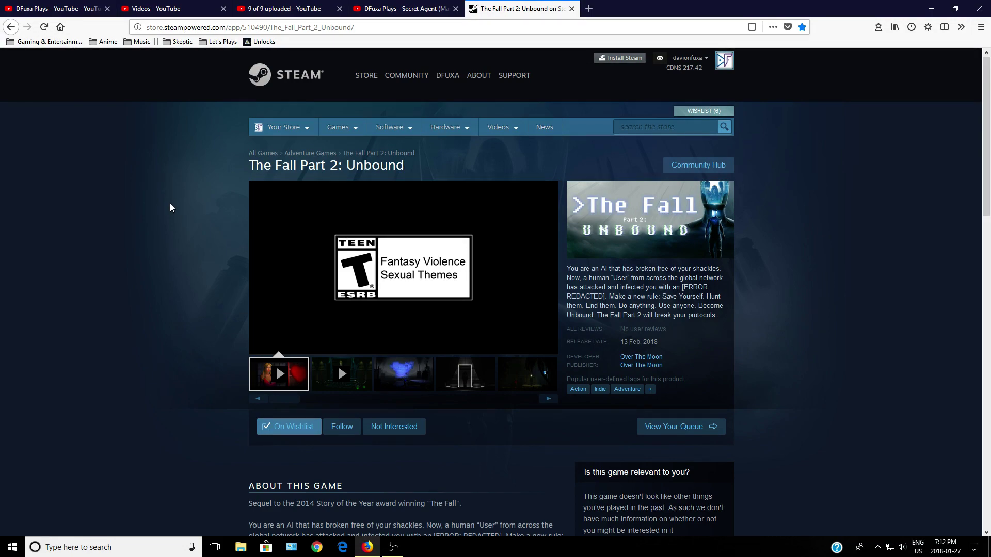
scroll(423, 299, down, 3)
scroll(422, 296, down, 2)
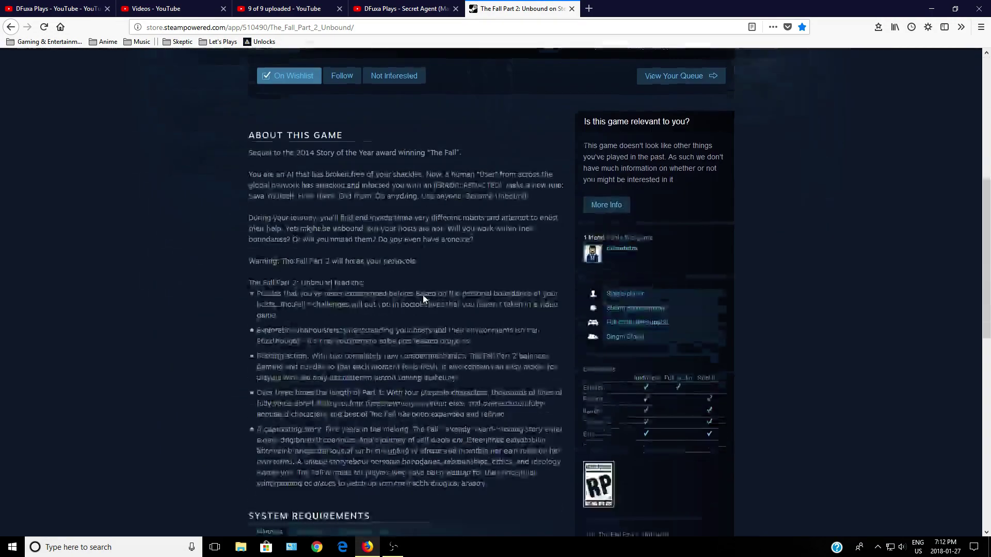
scroll(423, 297, down, 2)
scroll(423, 297, up, 2)
scroll(423, 299, up, 2)
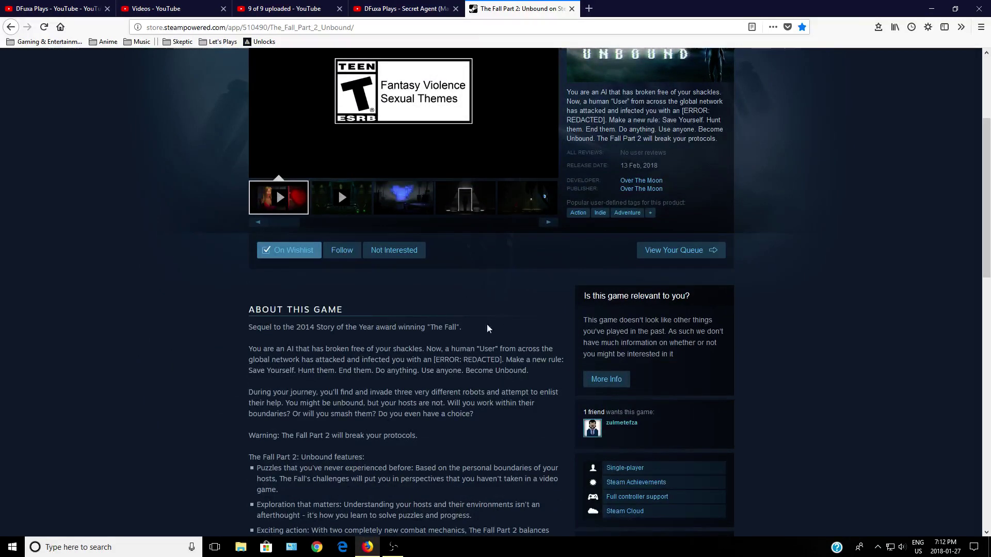
scroll(507, 364, up, 3)
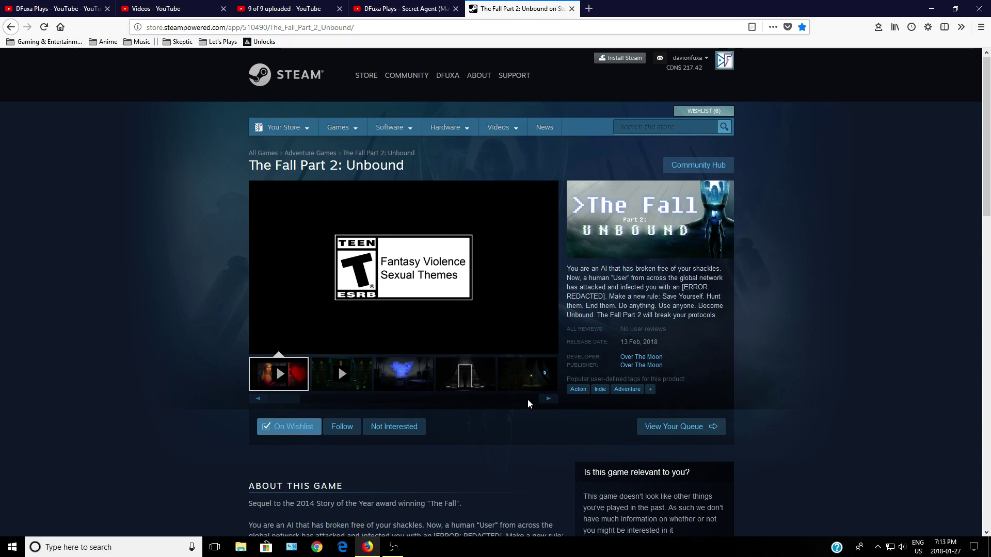
Step: Minimize Firefox to reveal the desktop, with OBS still recording
click(977, 9)
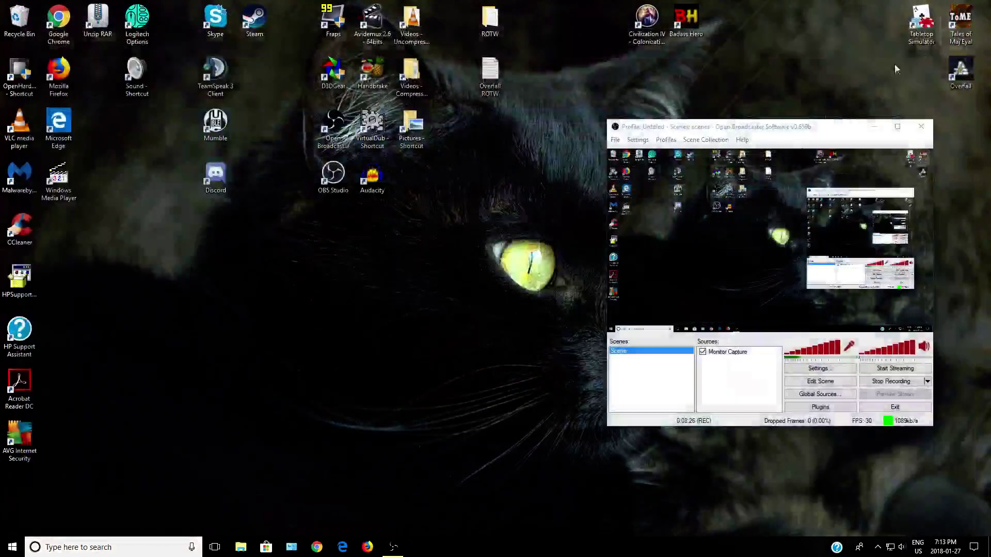